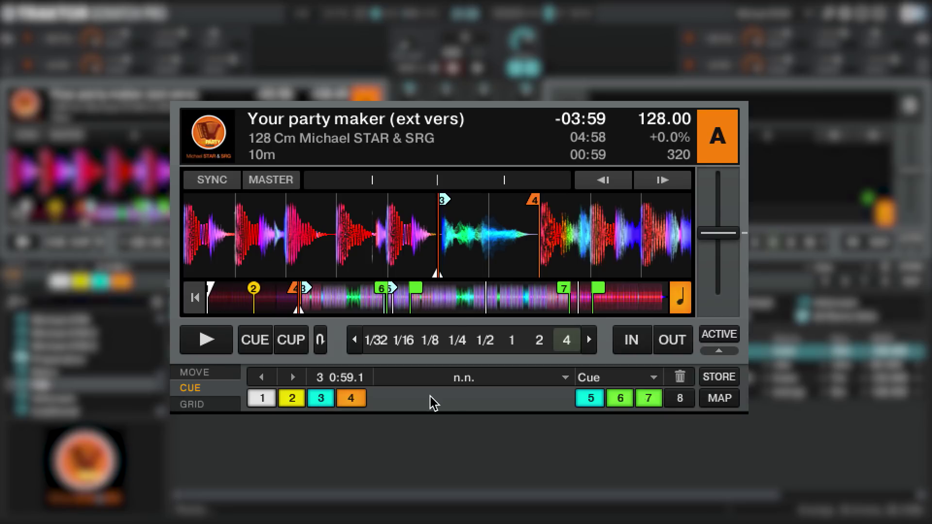
Step: Audition hotcue 5 of "Your party maker" on deck A and return to the beat marker on hotcue 1
{"action": "left_click", "coordinate": [593, 397]}
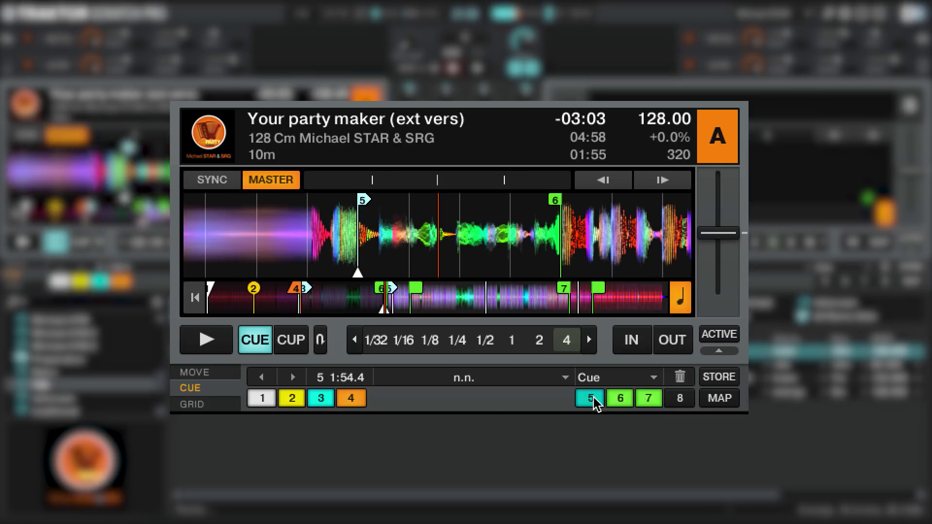
{"action": "left_click_drag", "start_coordinate": [593, 397], "coordinate": [593, 396]}
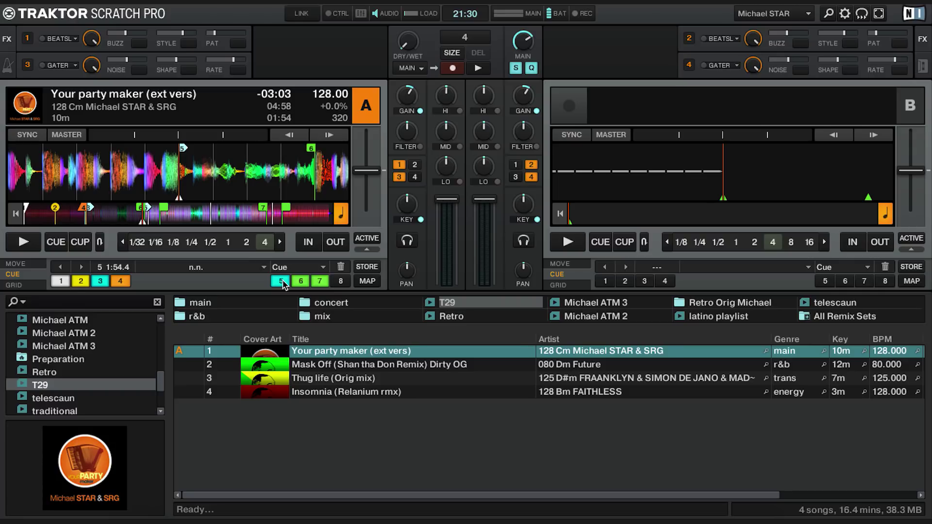
{"action": "left_click", "coordinate": [60, 281]}
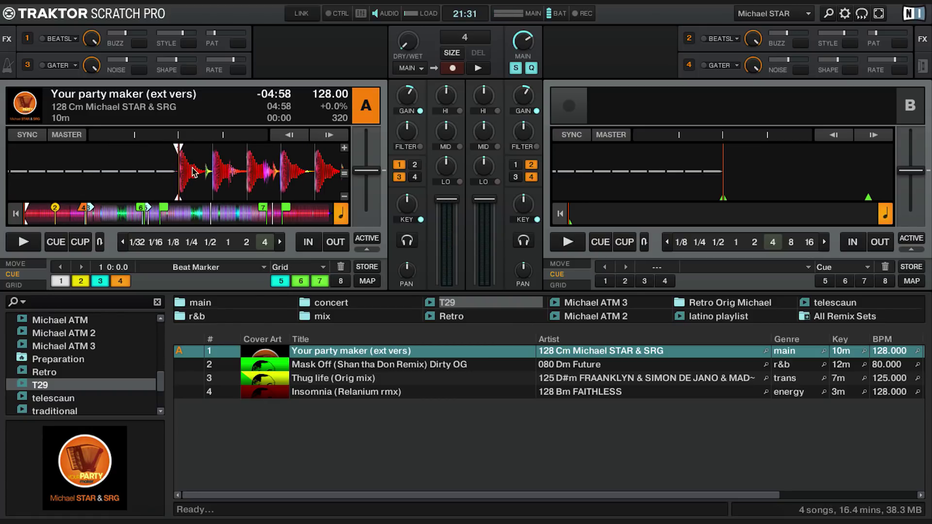
Step: Load "Mask Off (Shan tha Don Remix)" into deck B, recall the beat marker on hotcue 2 and check its alignment at closer zoom
{"action": "left_click_drag", "start_coordinate": [320, 369], "coordinate": [630, 204]}
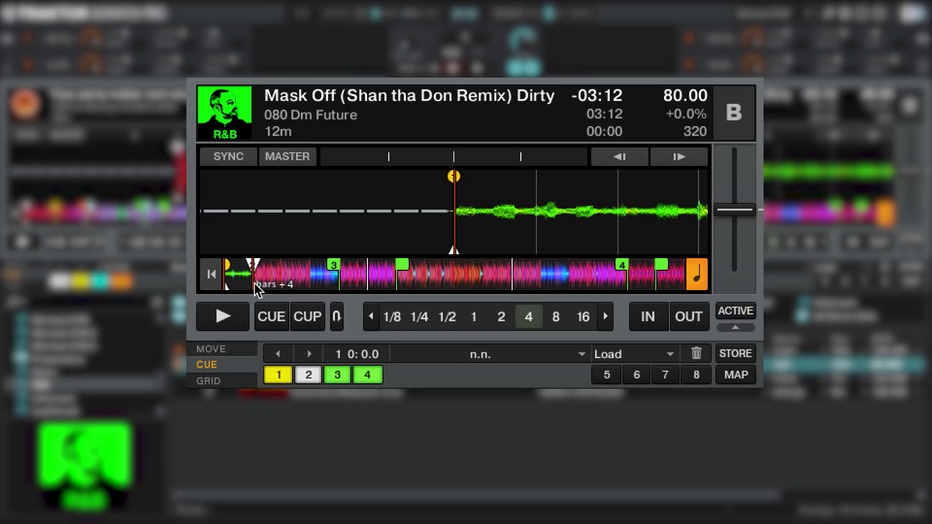
{"action": "left_click", "coordinate": [308, 375]}
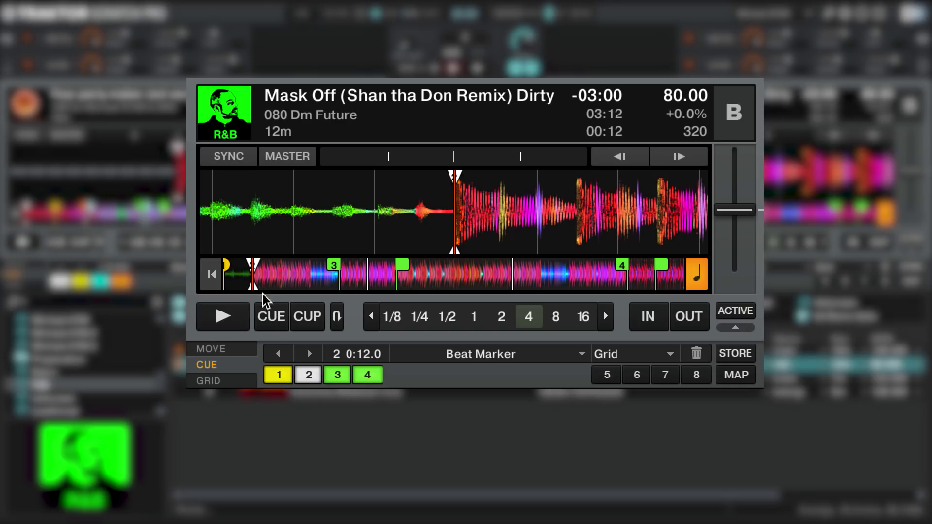
{"action": "left_click", "coordinate": [702, 176]}
{"action": "left_click", "coordinate": [701, 175]}
{"action": "left_click", "coordinate": [701, 214]}
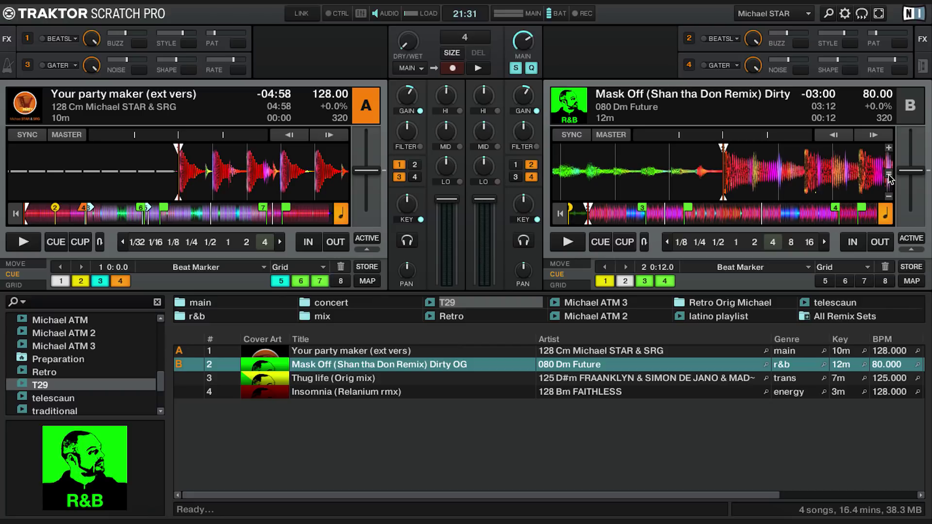
Step: Load "Thug life (Orig mix)" into deck A and recall its grid markers on hotcues 1 and 5
{"action": "left_click_drag", "start_coordinate": [346, 377], "coordinate": [164, 184]}
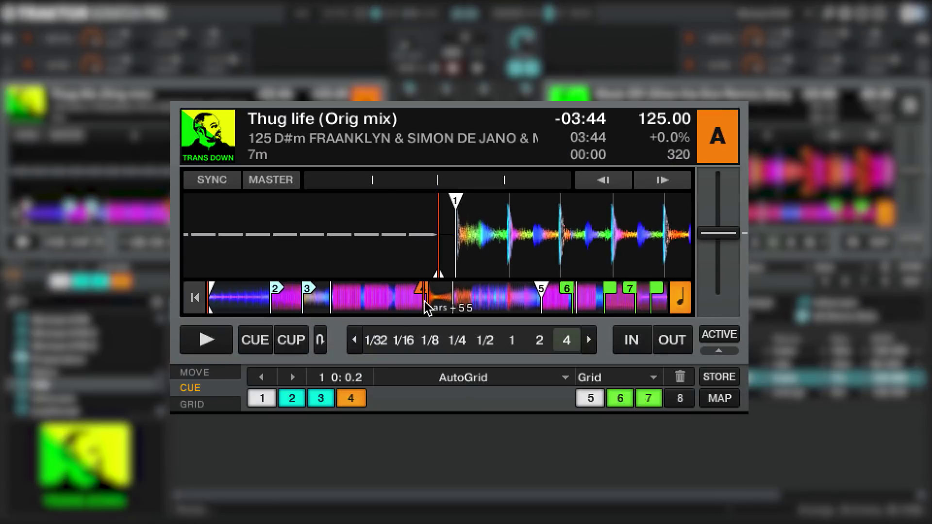
{"action": "left_click", "coordinate": [262, 399]}
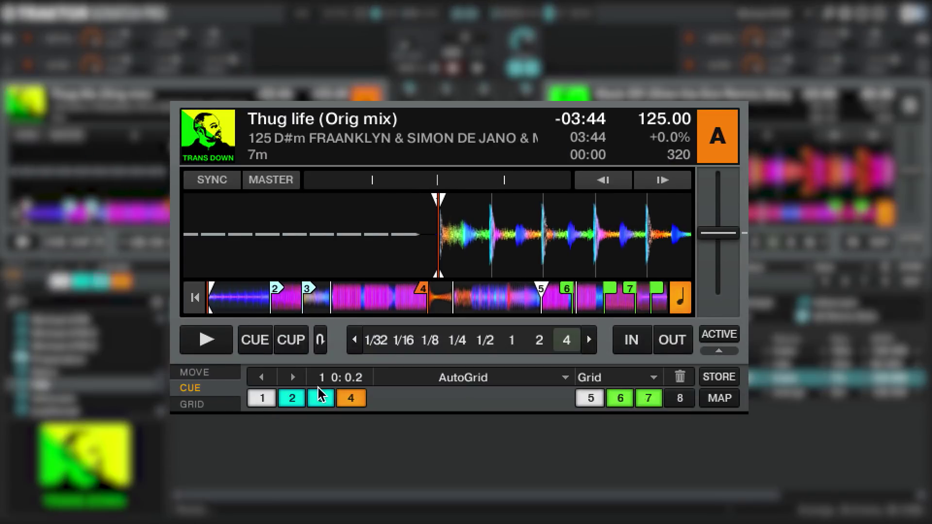
{"action": "left_click", "coordinate": [590, 399]}
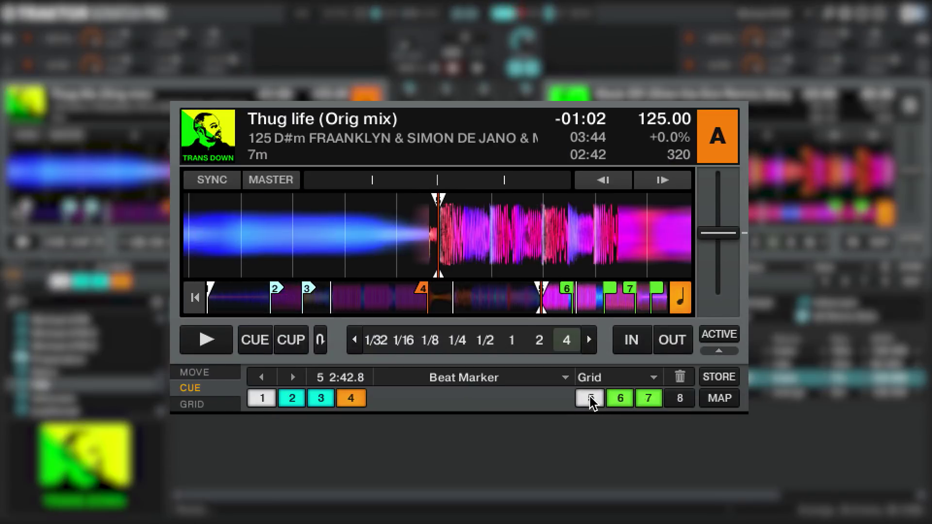
Step: Delete the grid marker on hotcue 5 in "Thug life" and set a new beat marker at the same playback position
{"action": "left_click", "coordinate": [203, 405]}
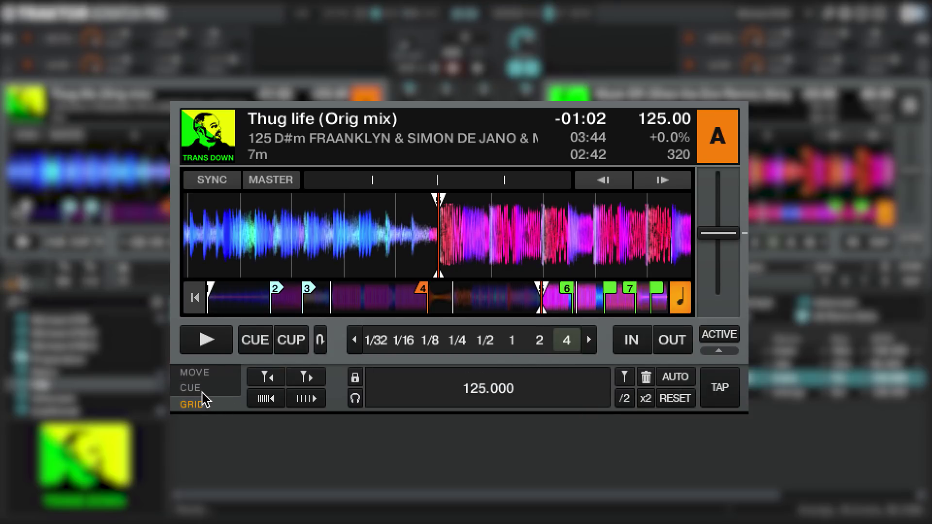
{"action": "left_click", "coordinate": [202, 391]}
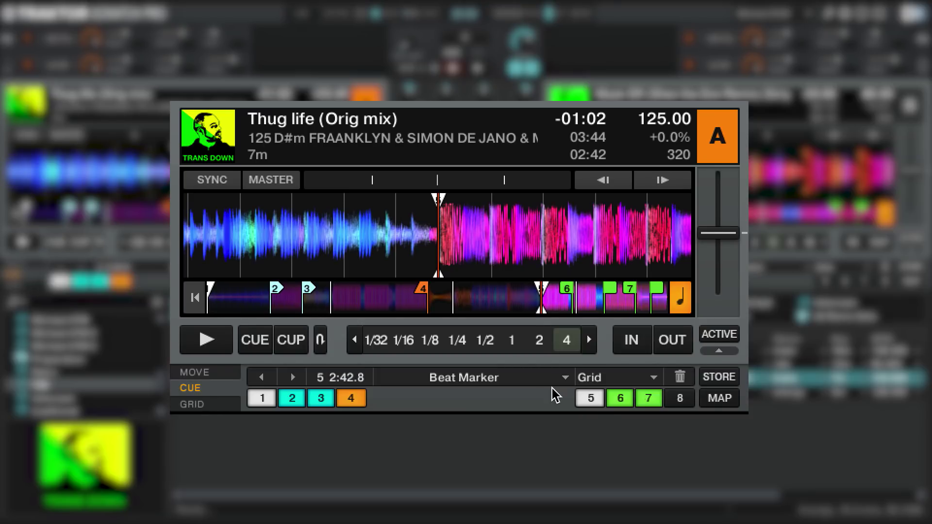
{"action": "left_click", "coordinate": [679, 377]}
{"action": "left_click", "coordinate": [685, 199]}
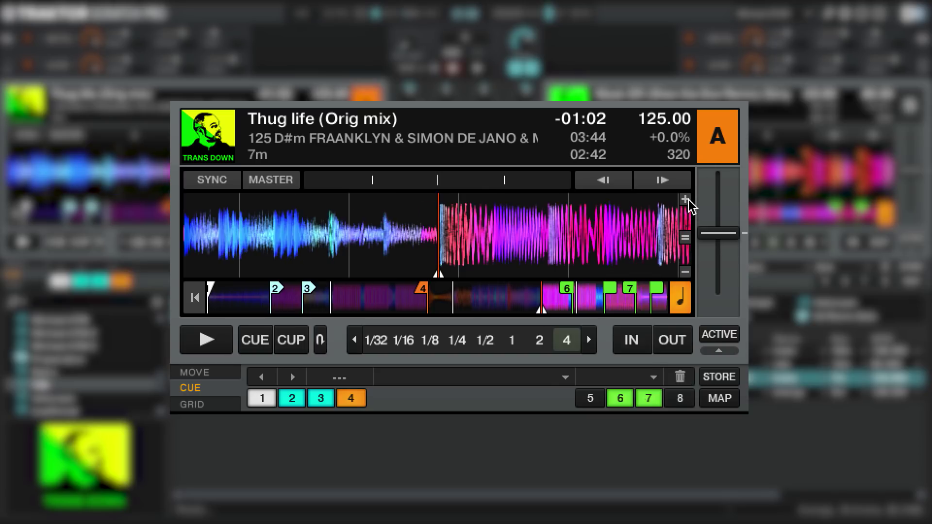
{"action": "left_click", "coordinate": [685, 199]}
{"action": "left_click", "coordinate": [685, 200]}
{"action": "left_click", "coordinate": [685, 200]}
{"action": "left_click", "coordinate": [684, 237]}
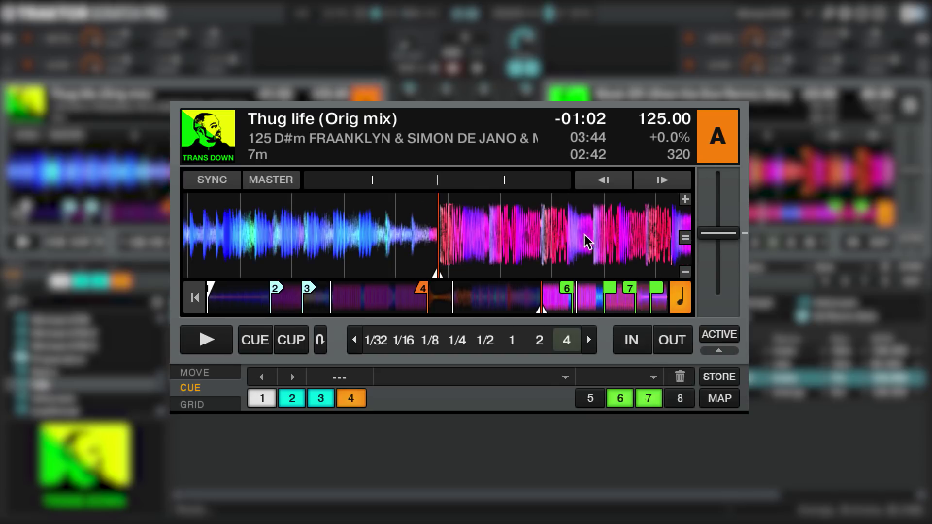
{"action": "left_click", "coordinate": [685, 198]}
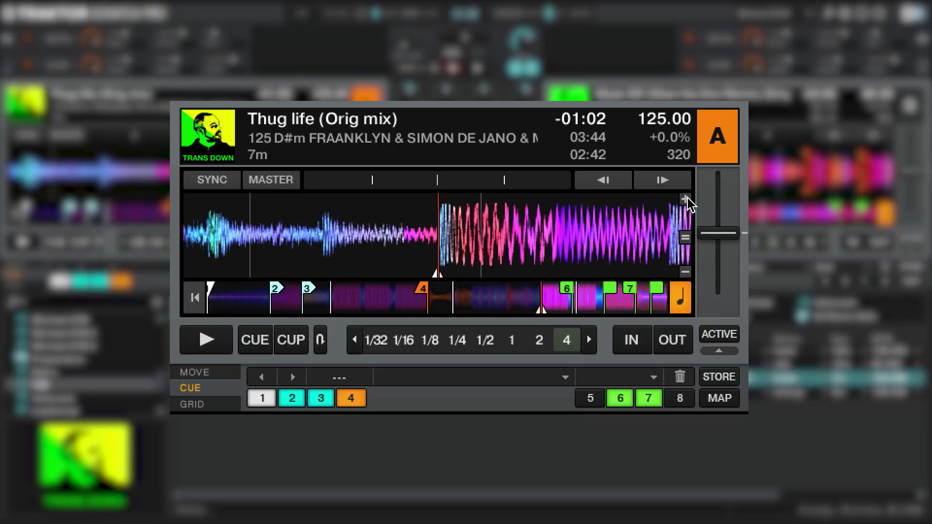
{"action": "left_click", "coordinate": [685, 198]}
{"action": "left_click", "coordinate": [223, 404]}
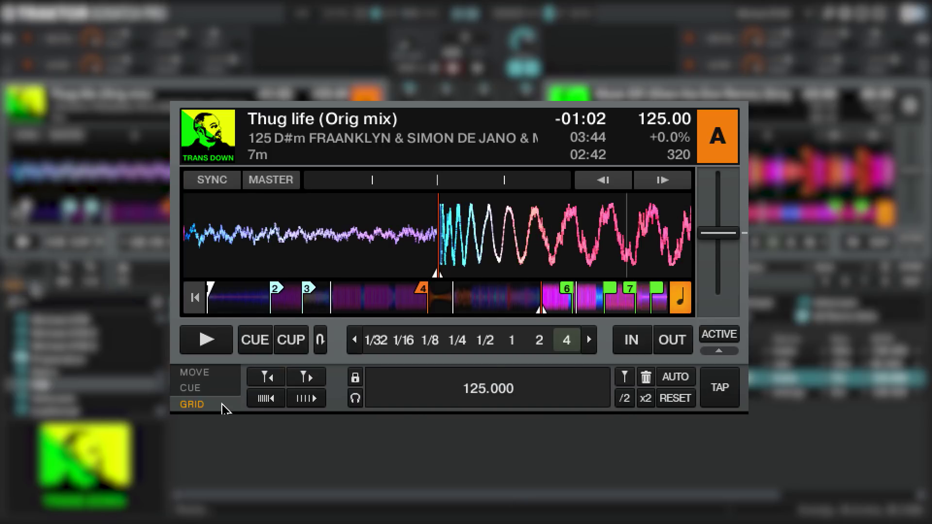
{"action": "left_click", "coordinate": [623, 378]}
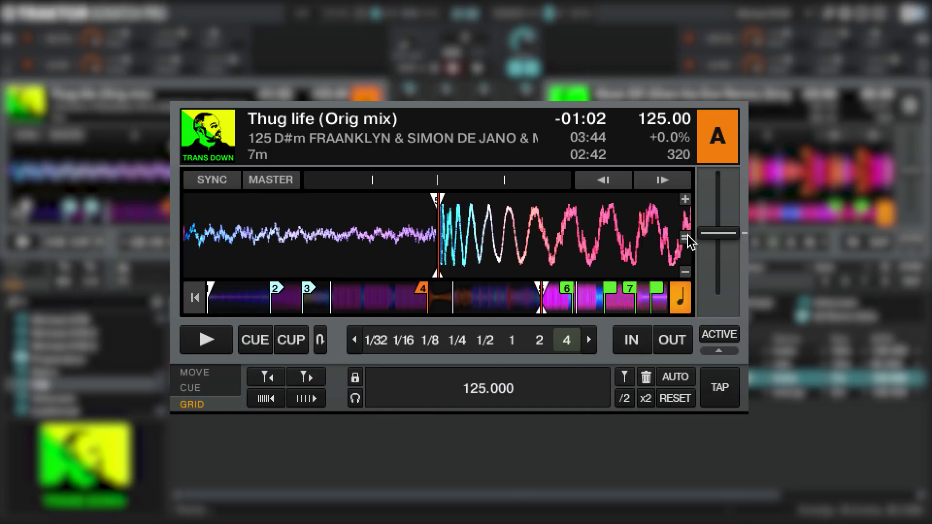
{"action": "left_click", "coordinate": [687, 235]}
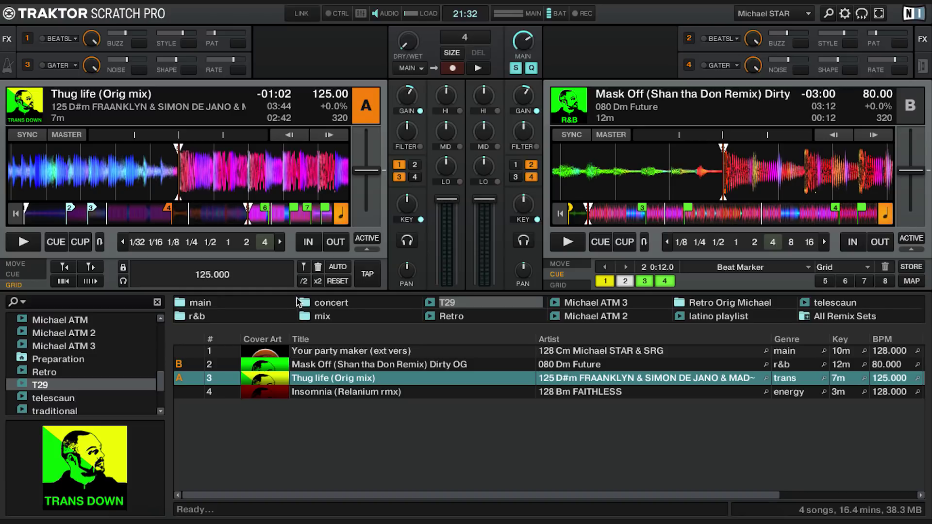
Step: Load "Your party maker" into deck A, show its cue points and recall the fade-in marker on hotcue 4
{"action": "left_click", "coordinate": [323, 352]}
{"action": "left_click_drag", "start_coordinate": [322, 351], "coordinate": [185, 170]}
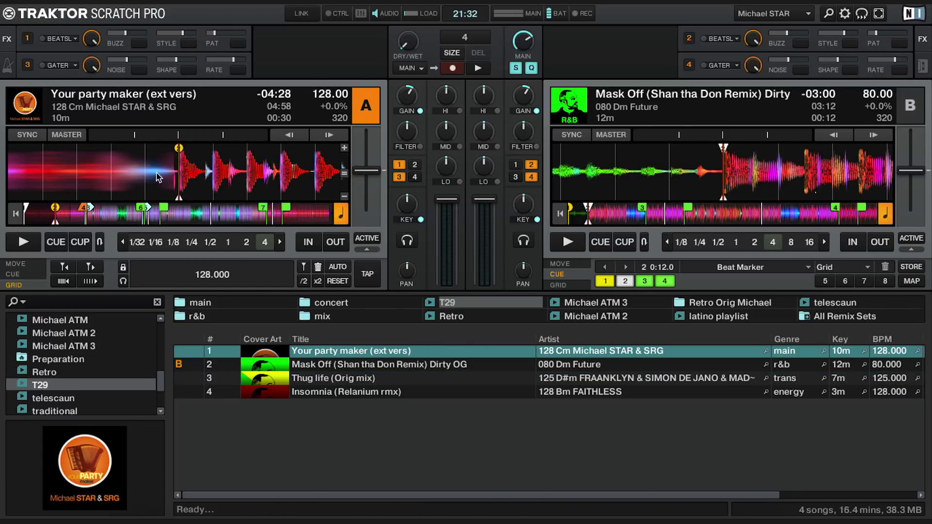
{"action": "left_click", "coordinate": [22, 275]}
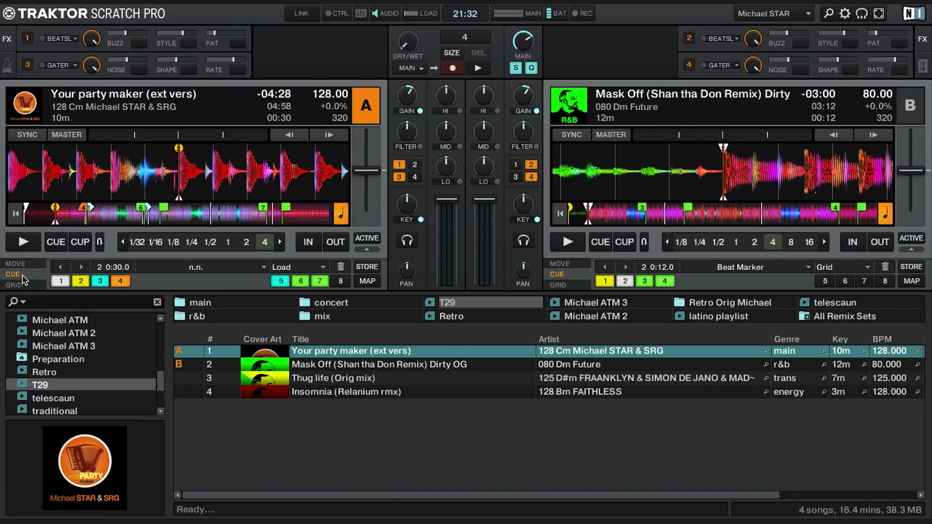
{"action": "left_click", "coordinate": [120, 283]}
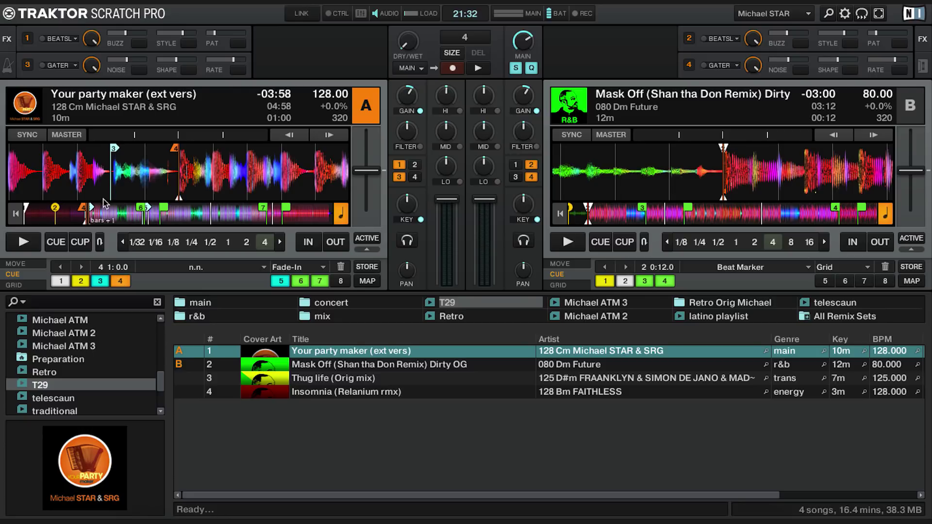
Step: Recall the load marker on hotcue 2, then load "Mask Off" and "Your party maker" into deck A in turn
{"action": "left_click", "coordinate": [80, 281]}
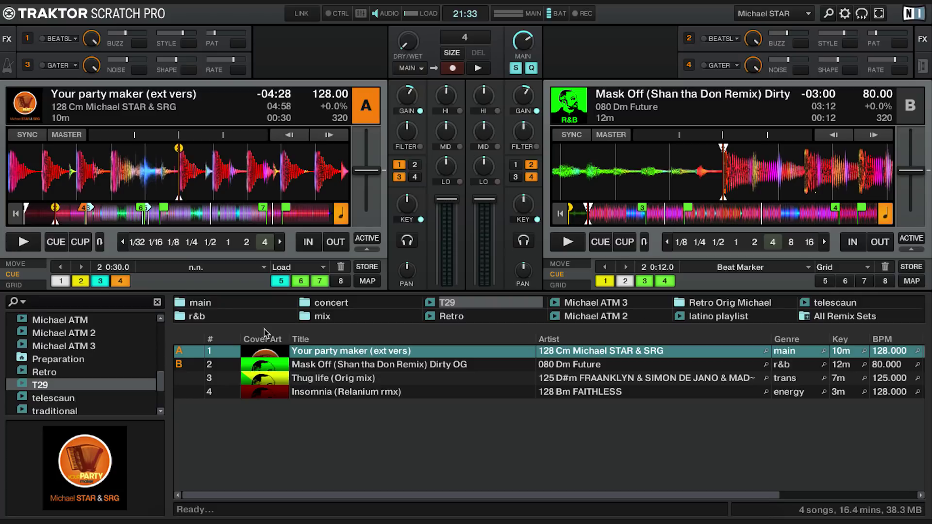
{"action": "left_click_drag", "start_coordinate": [336, 364], "coordinate": [204, 179]}
{"action": "left_click_drag", "start_coordinate": [320, 356], "coordinate": [198, 173]}
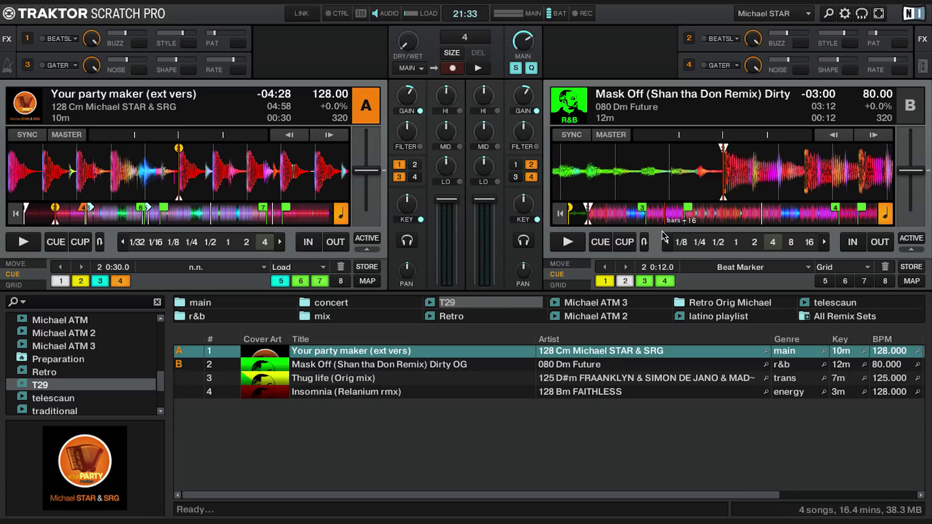
Step: Recall the stored loops on hotcues 3 and 4 of "Mask Off" on deck B
{"action": "left_click", "coordinate": [645, 281]}
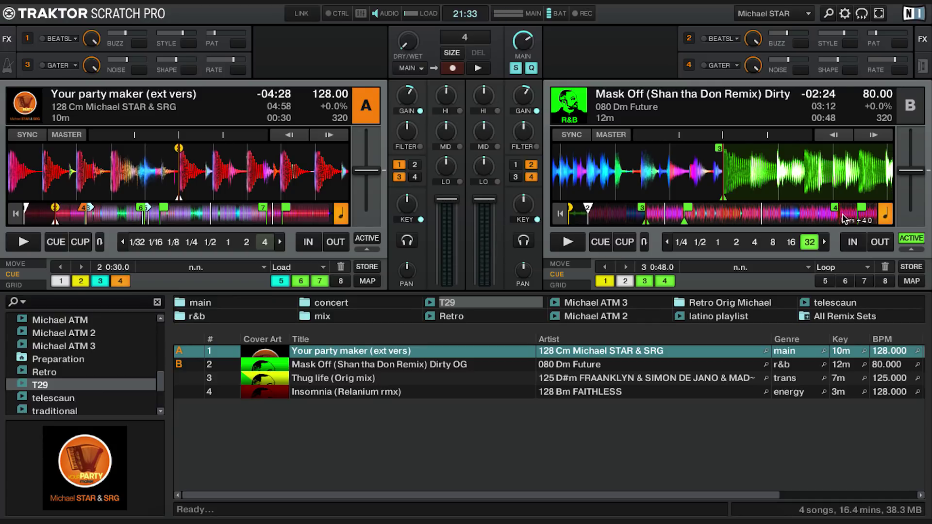
{"action": "left_click", "coordinate": [664, 281]}
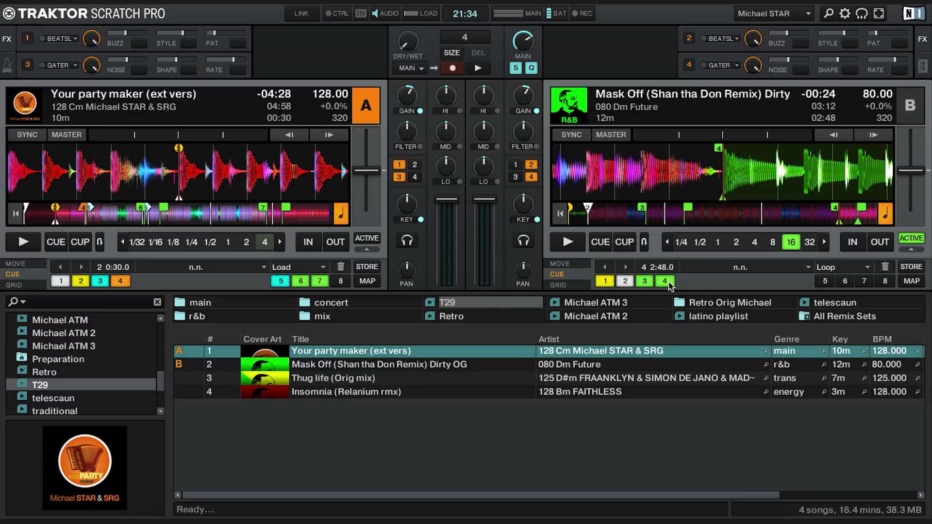
Step: Load "Insomnia (Relanium rmx)" into deck A and audition the fade-out marker on hotcue 8
{"action": "left_click_drag", "start_coordinate": [338, 392], "coordinate": [206, 172]}
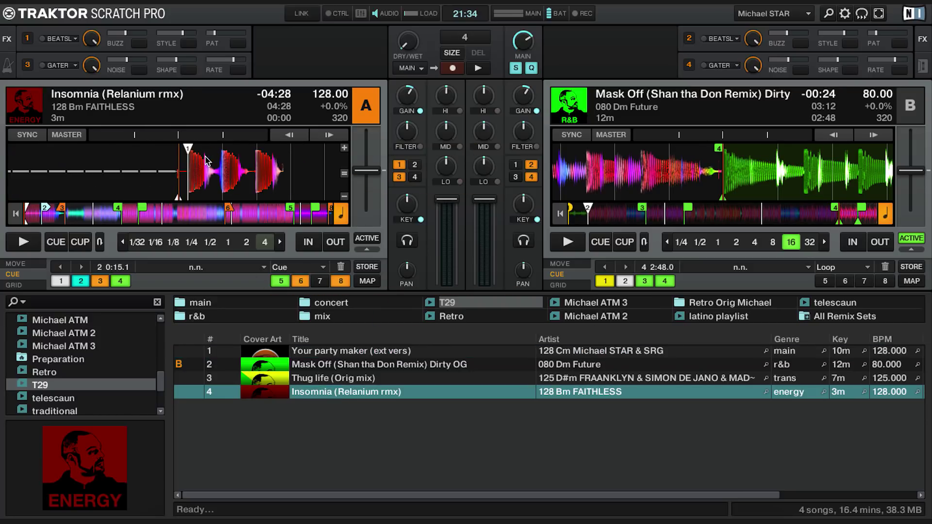
{"action": "left_click", "coordinate": [342, 282]}
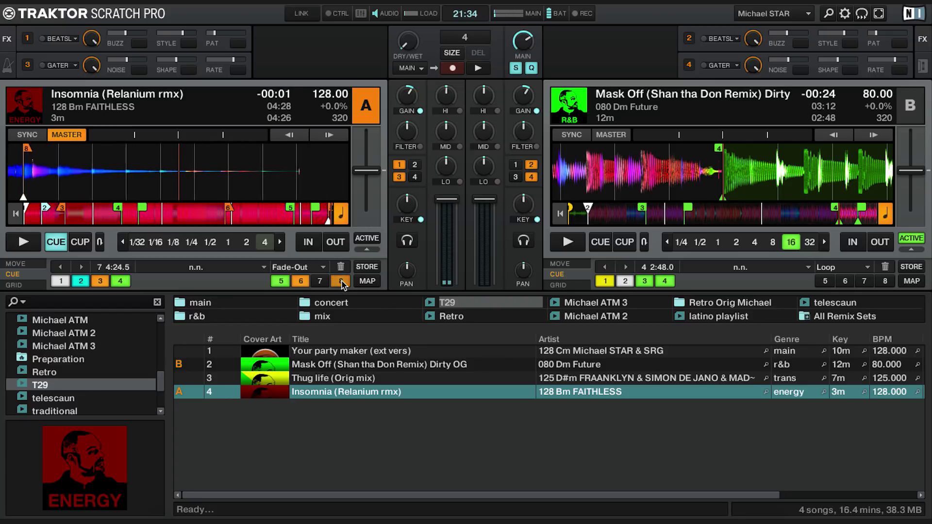
{"action": "left_click", "coordinate": [341, 282]}
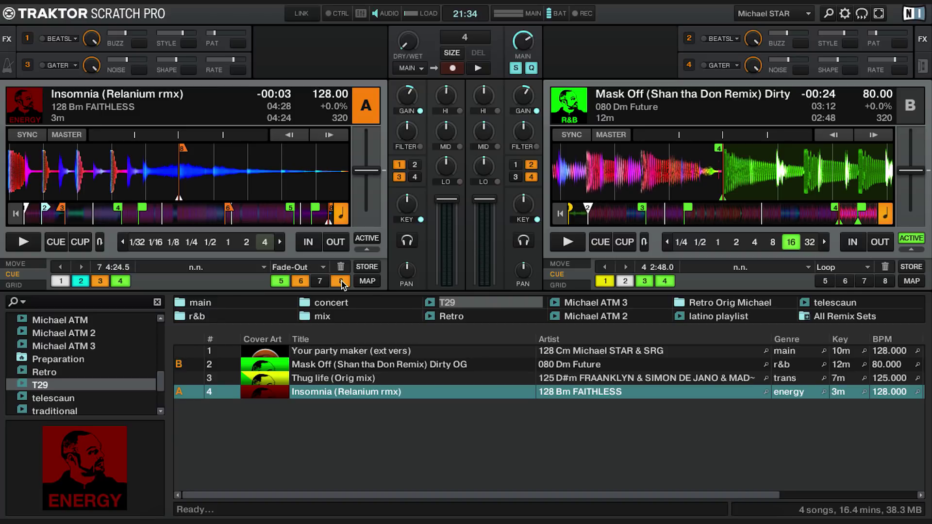
Step: Recall the fade-out marker on hotcue 6 of "Insomnia" and delete it
{"action": "left_click", "coordinate": [301, 281]}
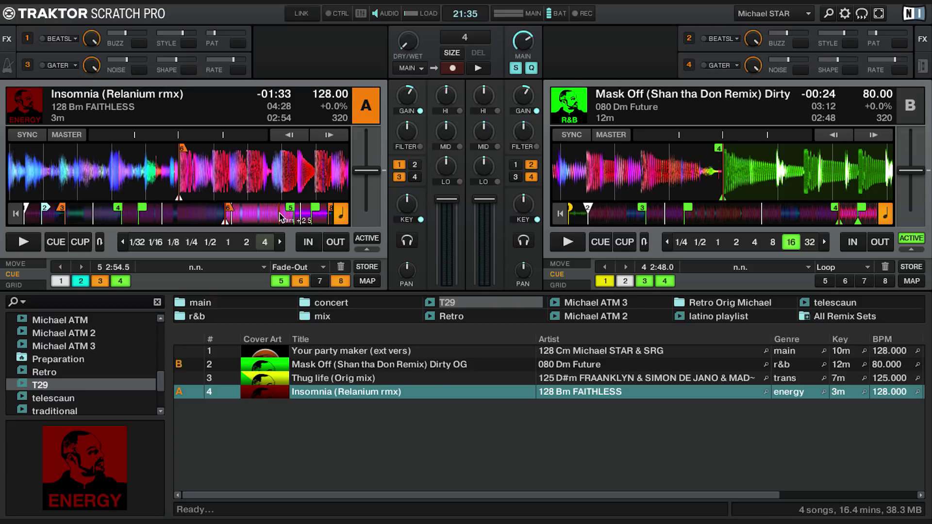
{"action": "left_click", "coordinate": [301, 282]}
{"action": "left_click", "coordinate": [341, 268]}
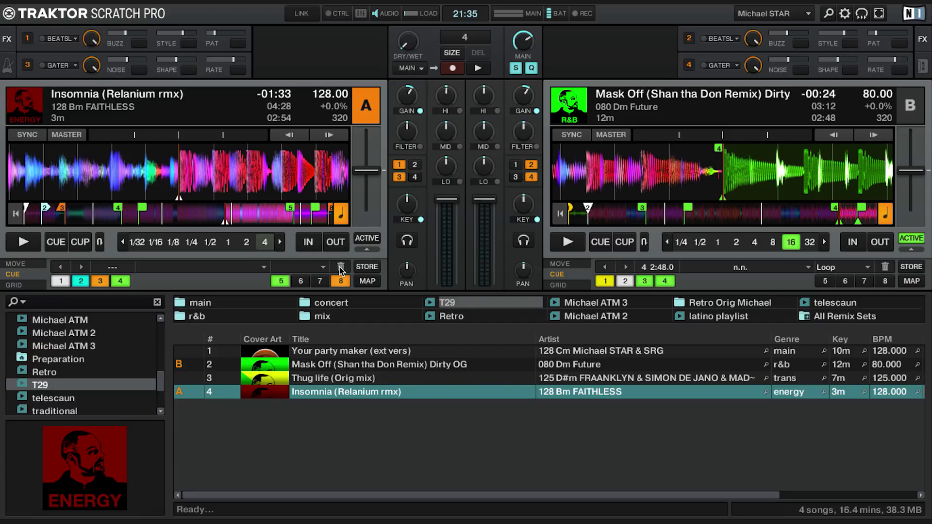
Step: Load "Your party maker" into deck A, recall cue point 3 and audition cue point 5
{"action": "left_click_drag", "start_coordinate": [337, 354], "coordinate": [176, 181]}
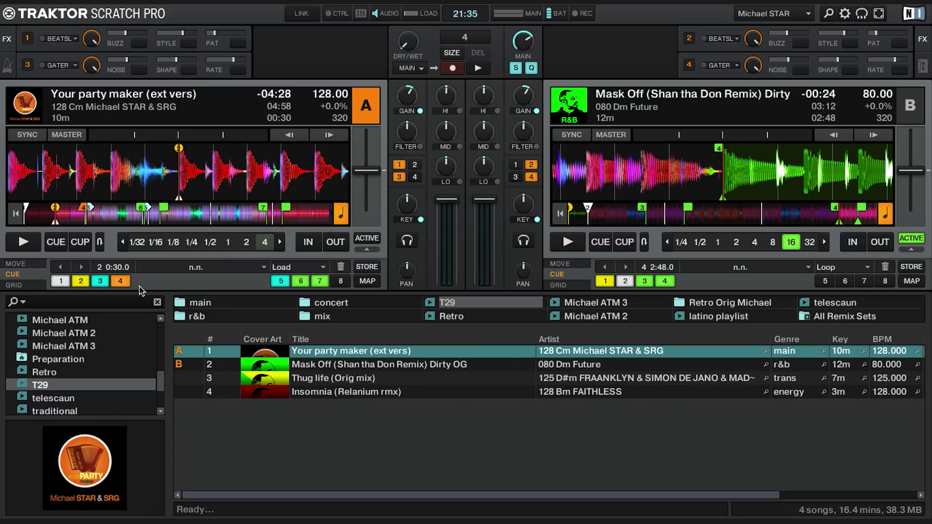
{"action": "left_click", "coordinate": [101, 282]}
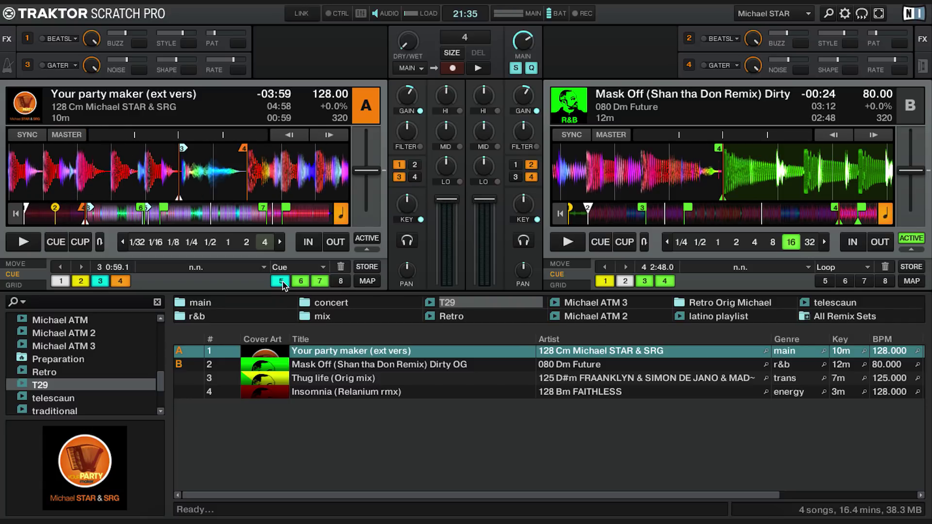
{"action": "left_click", "coordinate": [282, 282]}
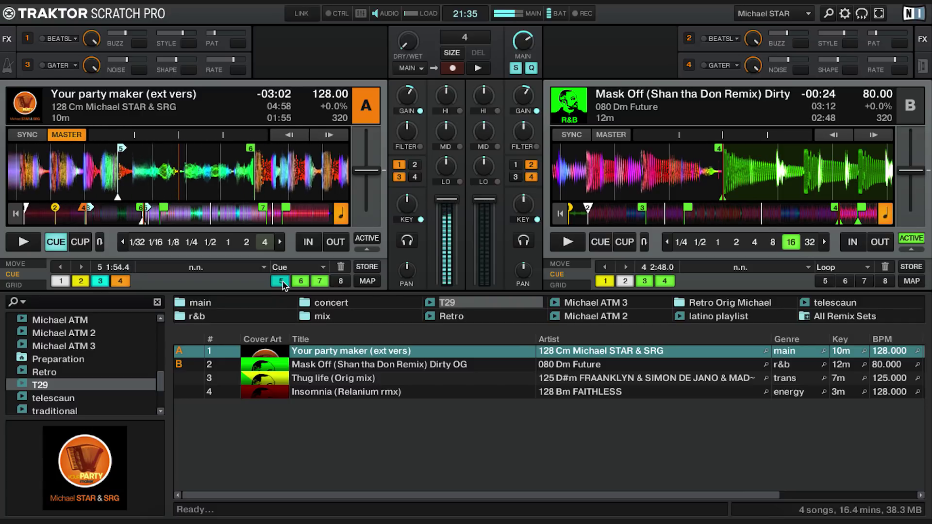
Step: Load "Insomnia (Relanium rmx)" into deck A, recall the beat marker on hotcue 1 and audition cue point 2
{"action": "left_click_drag", "start_coordinate": [327, 397], "coordinate": [141, 189]}
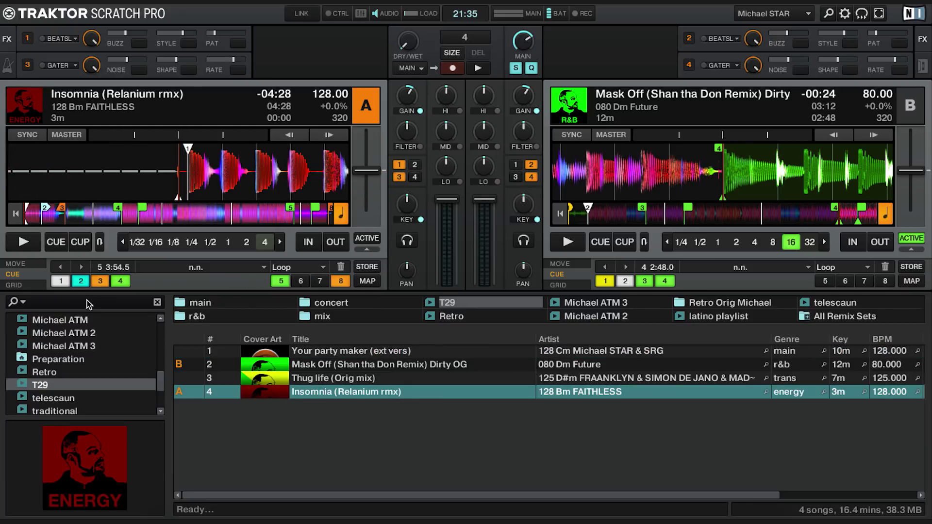
{"action": "left_click", "coordinate": [61, 282]}
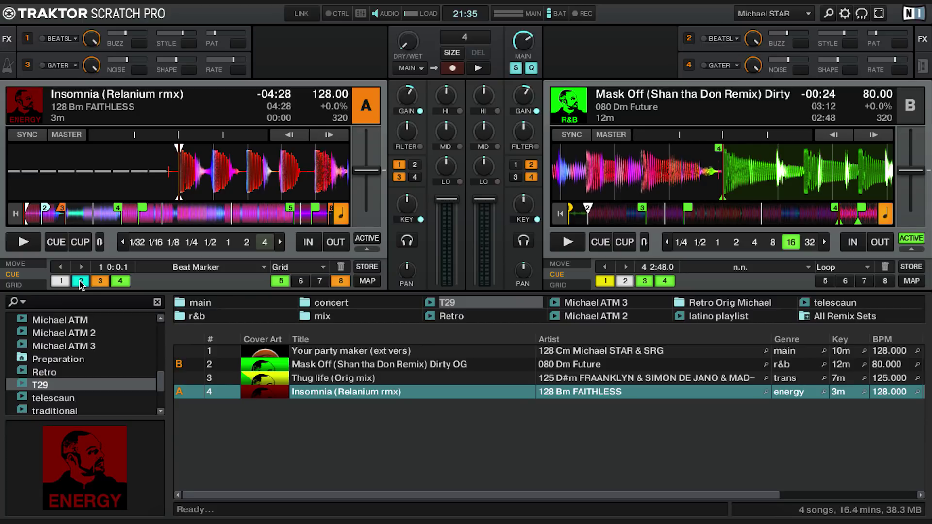
{"action": "left_click", "coordinate": [81, 282]}
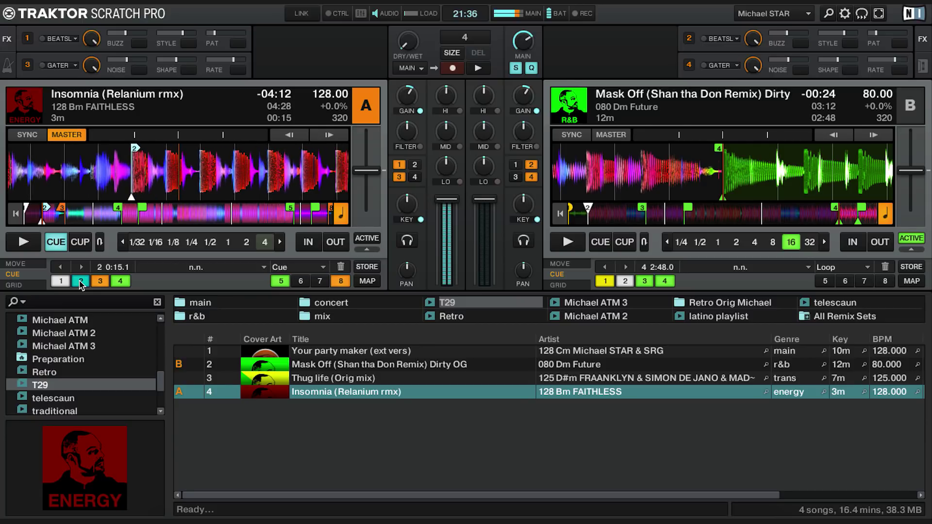